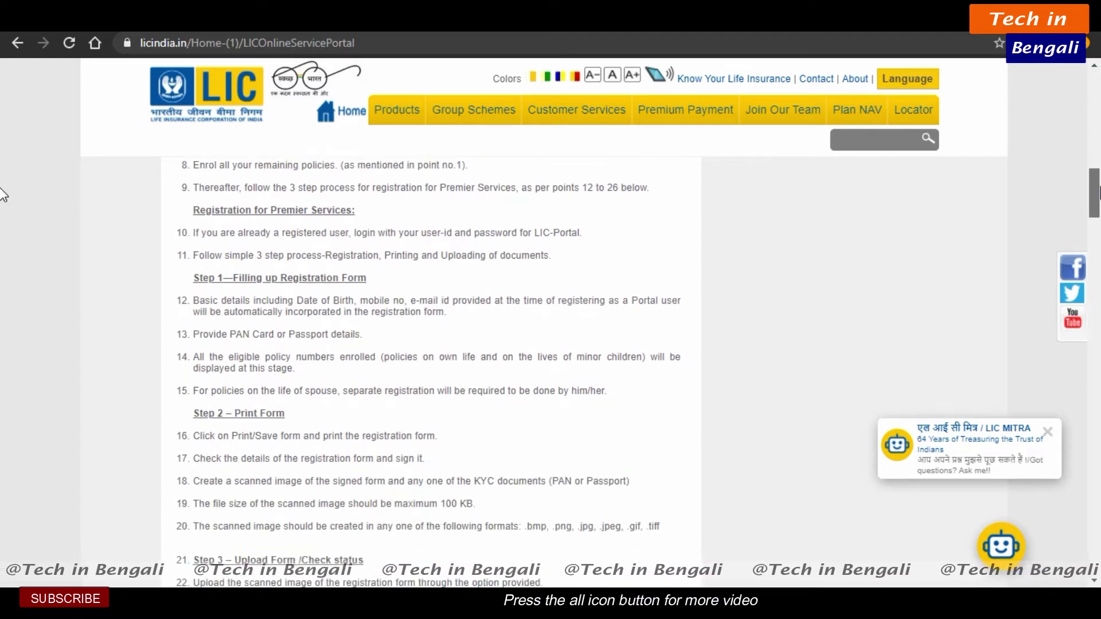
Scroll to the top of the LIC Online Service Portal page to show the New User and Registered User options.
{"action": "left_click_drag", "start_coordinate": [1094, 166], "coordinate": [1092, 74]}
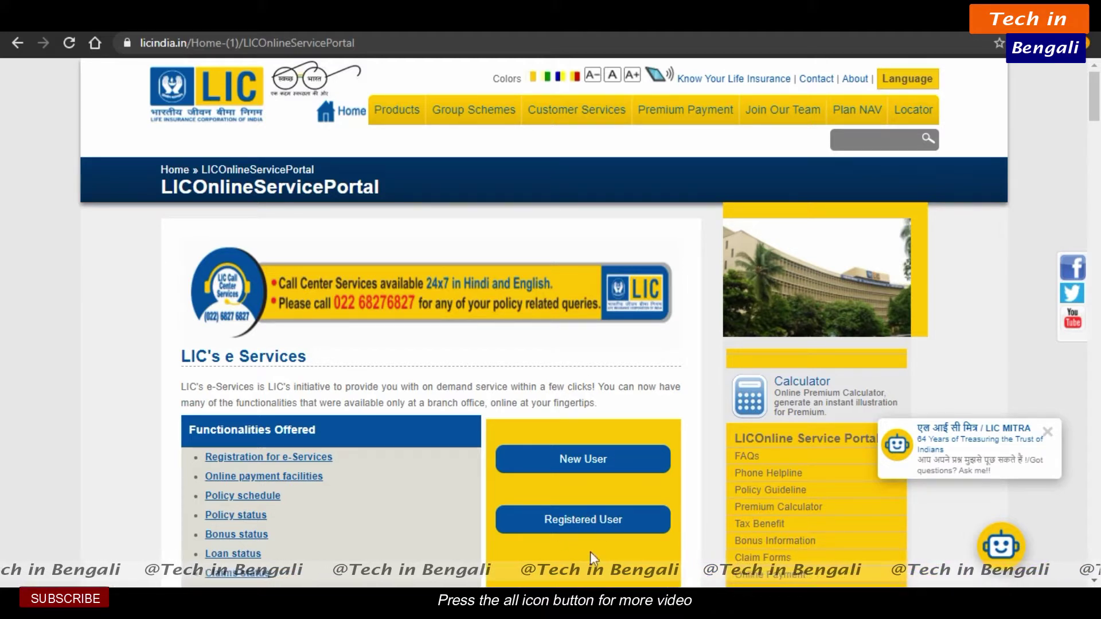
Open the New User enrollment form and step through its policy, premium, birth date, contact and ID fields.
{"action": "left_click", "coordinate": [577, 460]}
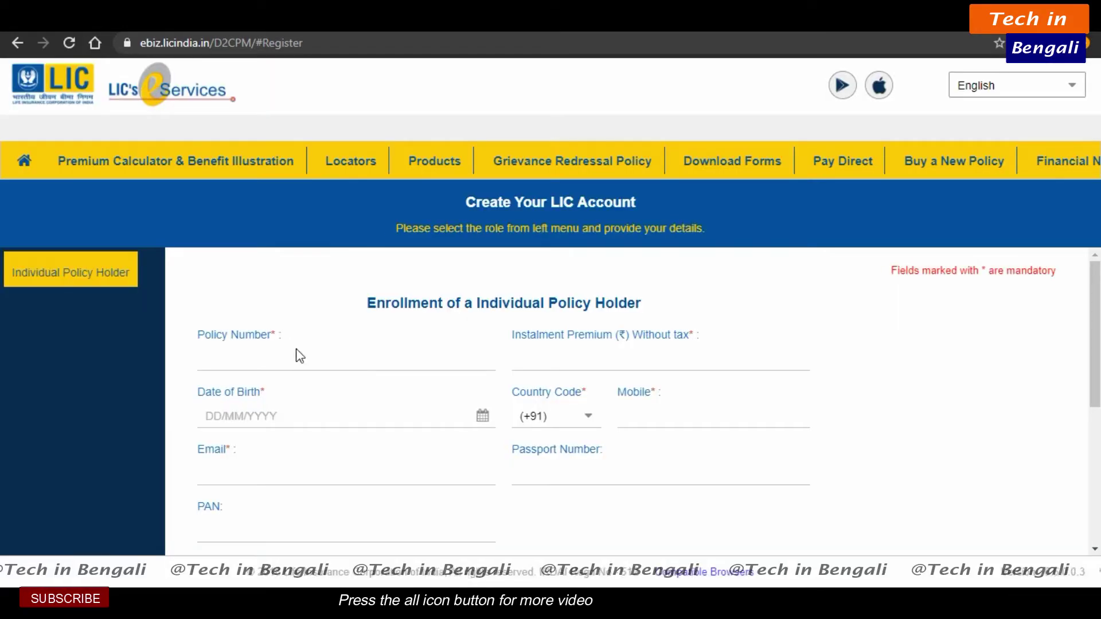
{"action": "left_click", "coordinate": [263, 362]}
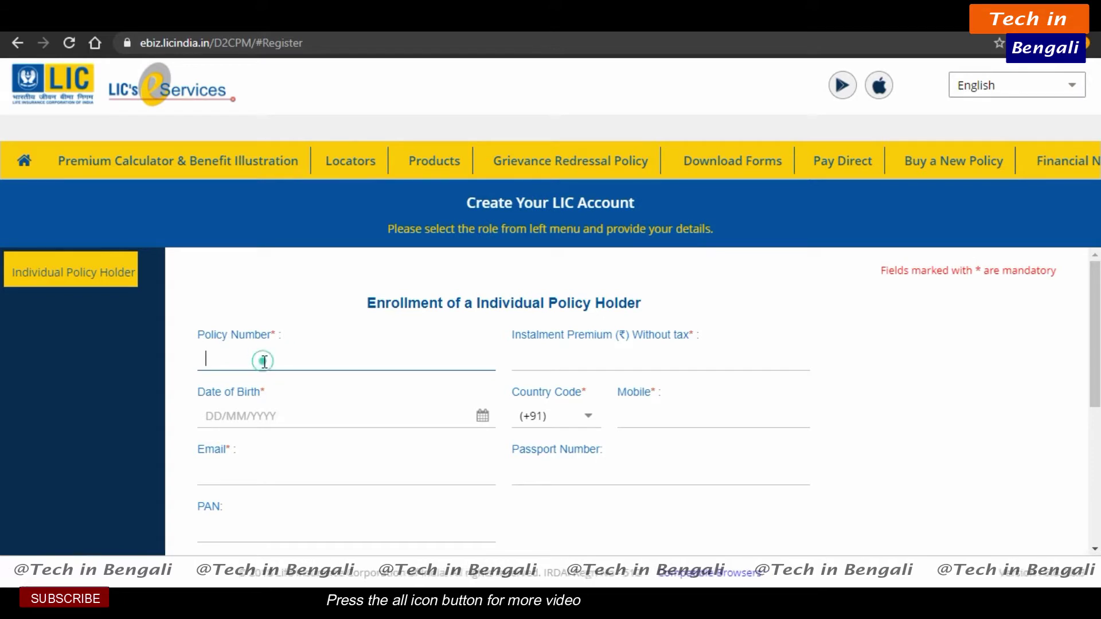
{"action": "left_click", "coordinate": [591, 361]}
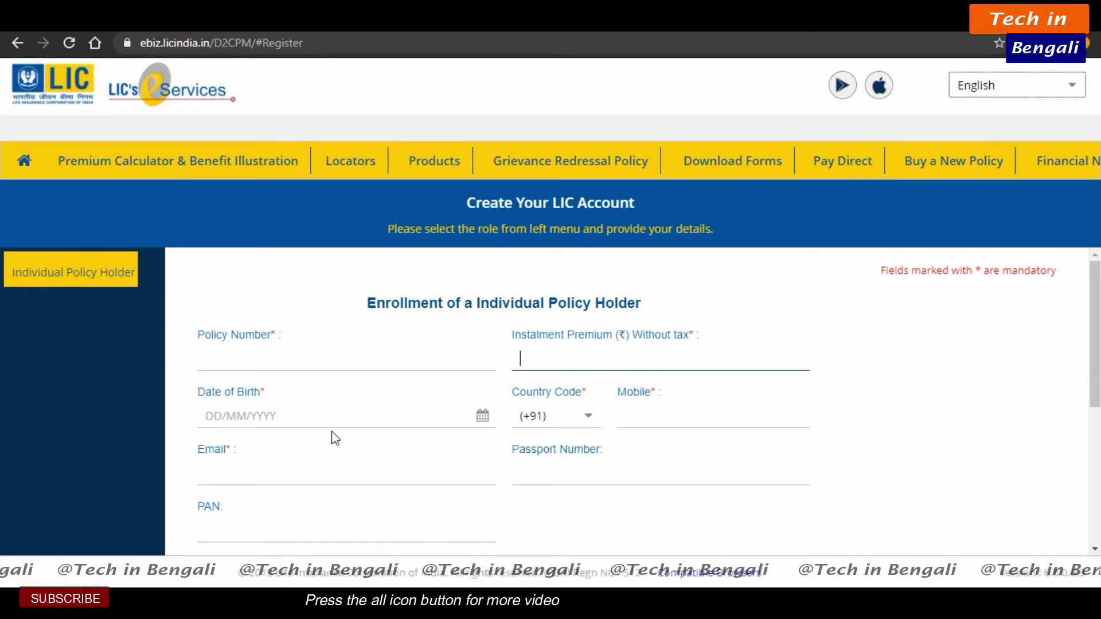
{"action": "left_click", "coordinate": [281, 415]}
{"action": "left_click", "coordinate": [640, 417]}
{"action": "left_click", "coordinate": [278, 470]}
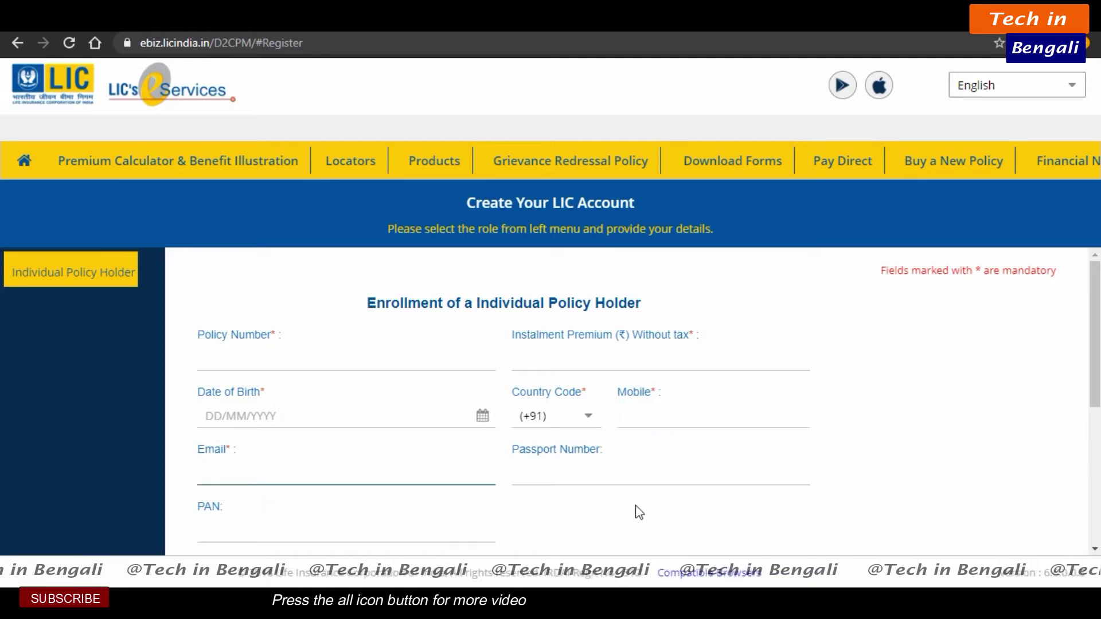
{"action": "left_click", "coordinate": [633, 479]}
{"action": "left_click", "coordinate": [364, 521]}
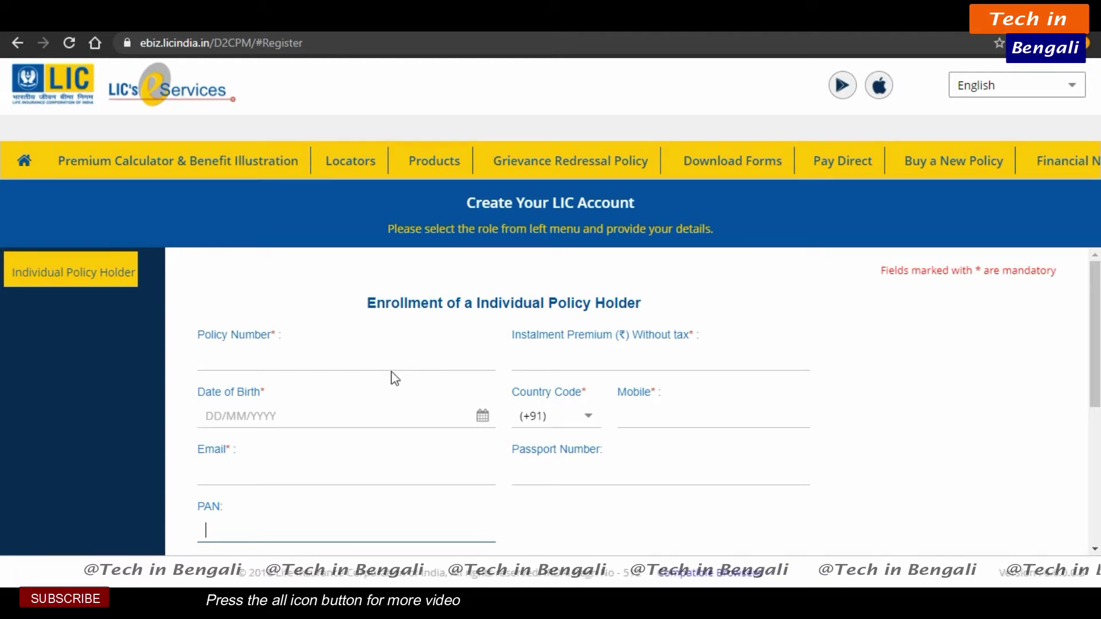
Fill in the policy number, instalment premium, date of birth, mobile, email, passport and PAN fields.
{"action": "left_click", "coordinate": [299, 354]}
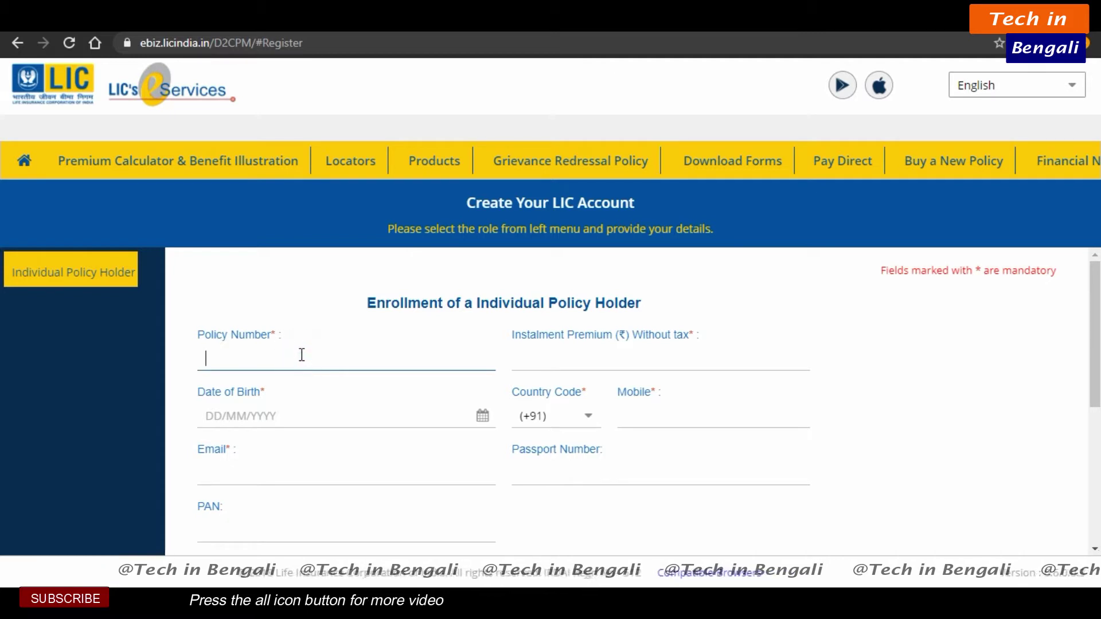
{"action": "left_click", "coordinate": [301, 355]}
{"action": "left_click", "coordinate": [571, 363]}
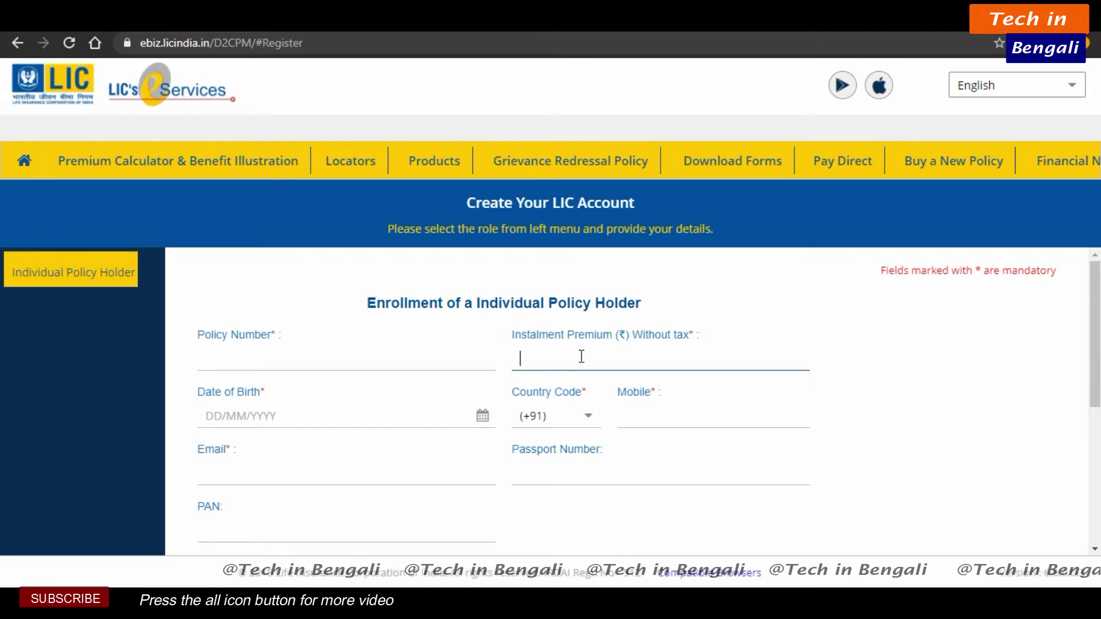
{"action": "left_click", "coordinate": [580, 356]}
{"action": "left_click", "coordinate": [308, 414]}
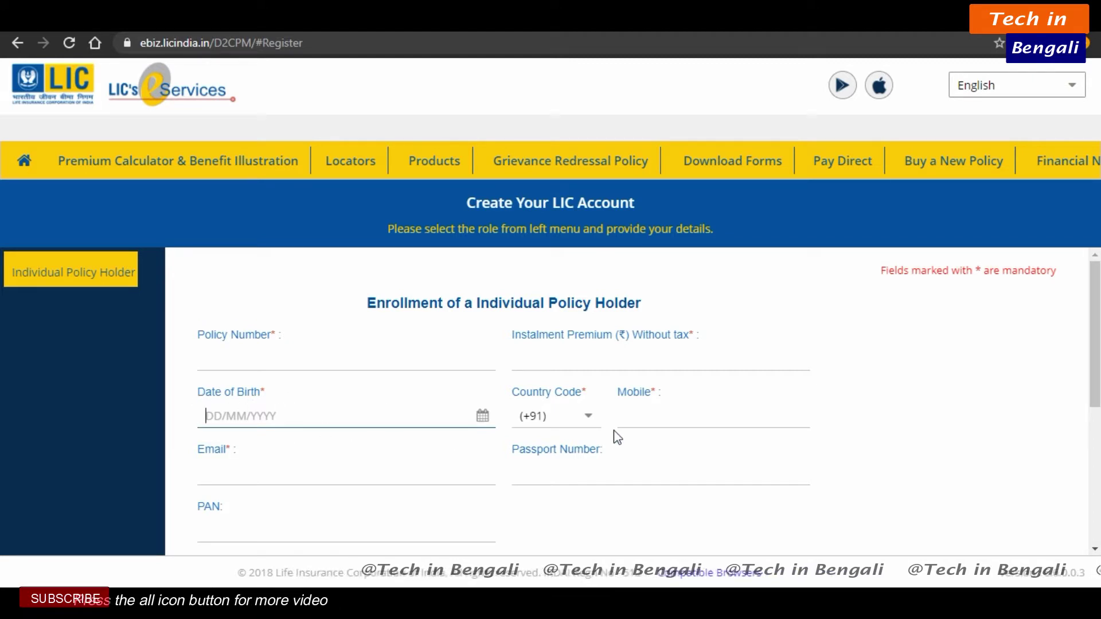
{"action": "left_click", "coordinate": [629, 419]}
{"action": "left_click_drag", "start_coordinate": [1094, 381], "coordinate": [1093, 434]}
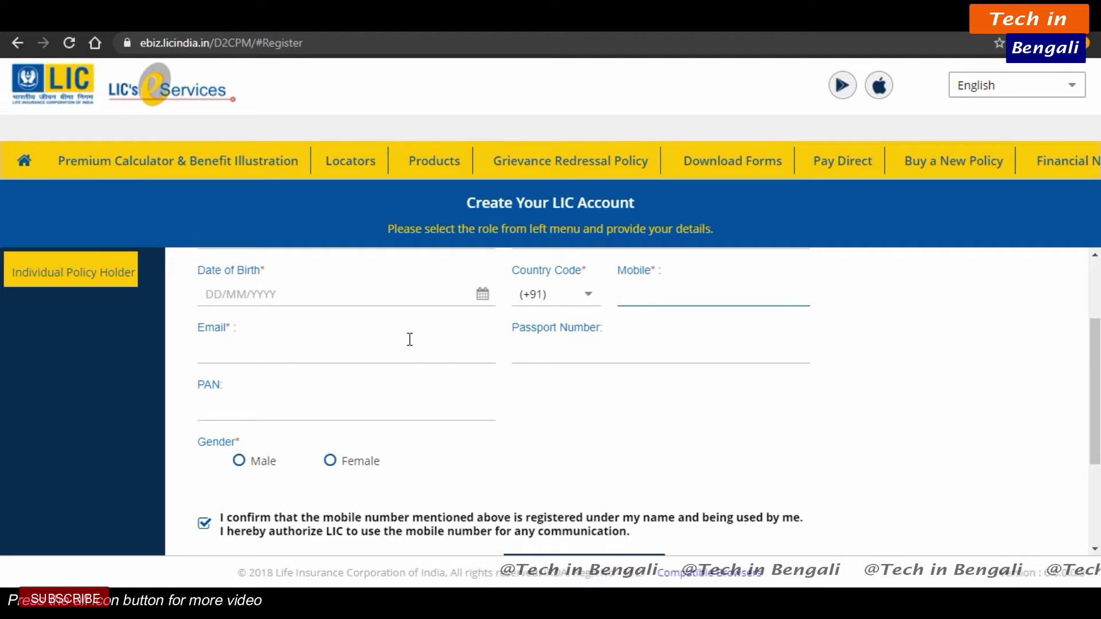
{"action": "left_click", "coordinate": [284, 348]}
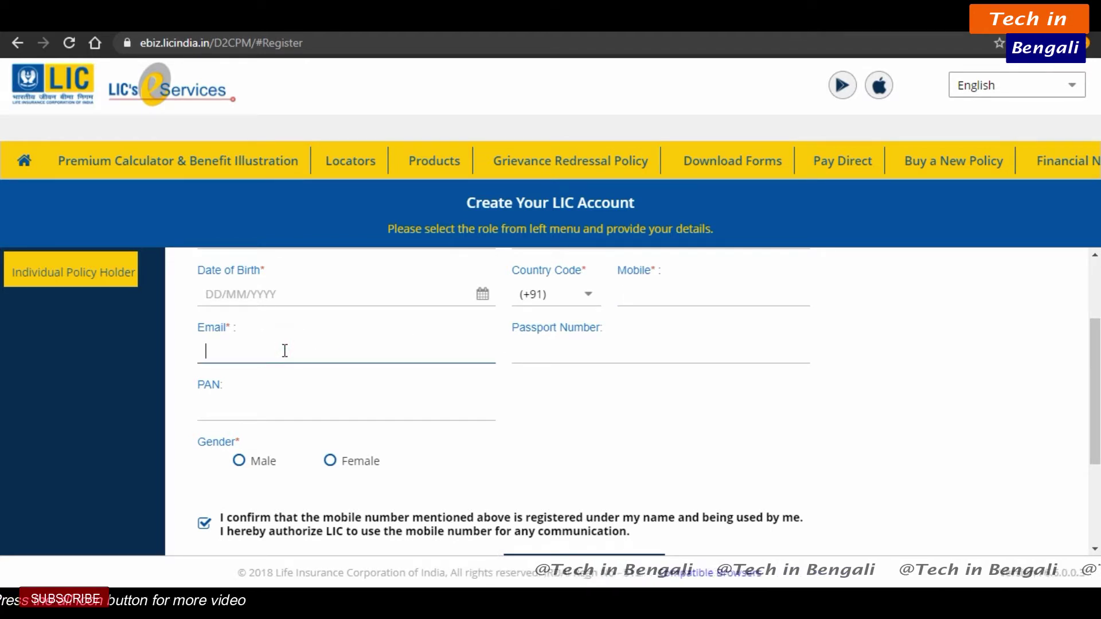
{"action": "left_click", "coordinate": [283, 343]}
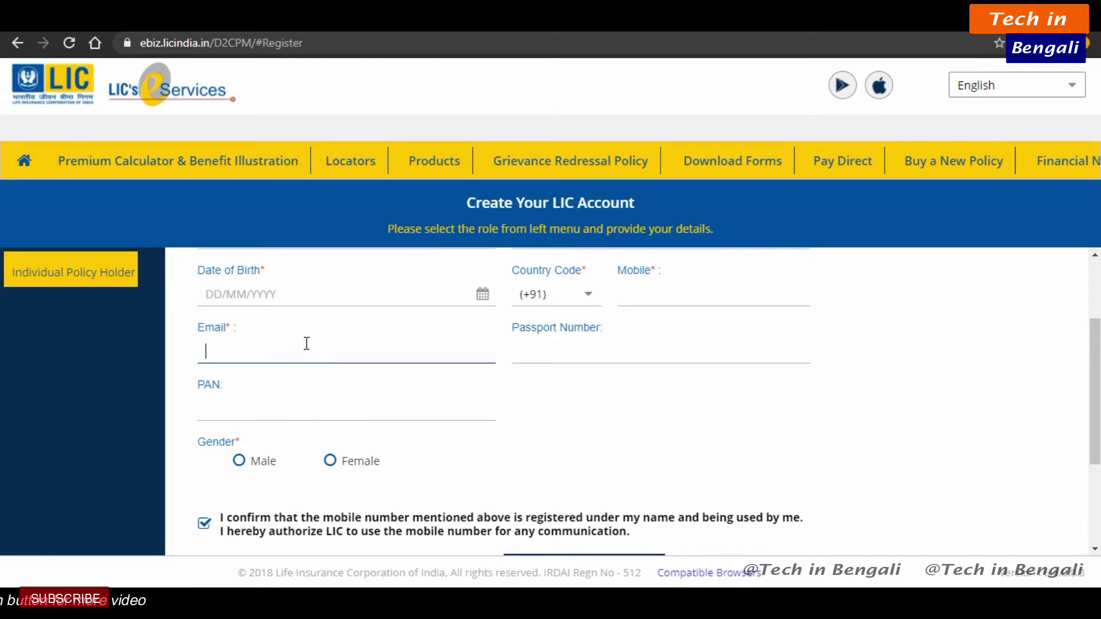
{"action": "left_click", "coordinate": [552, 350]}
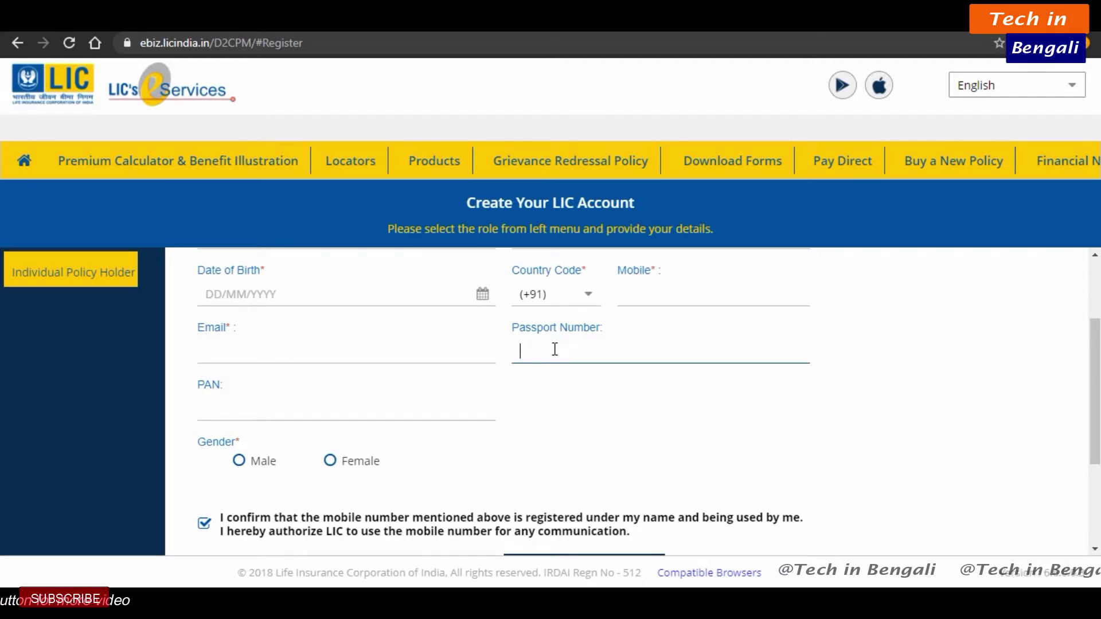
{"action": "left_click", "coordinate": [321, 406]}
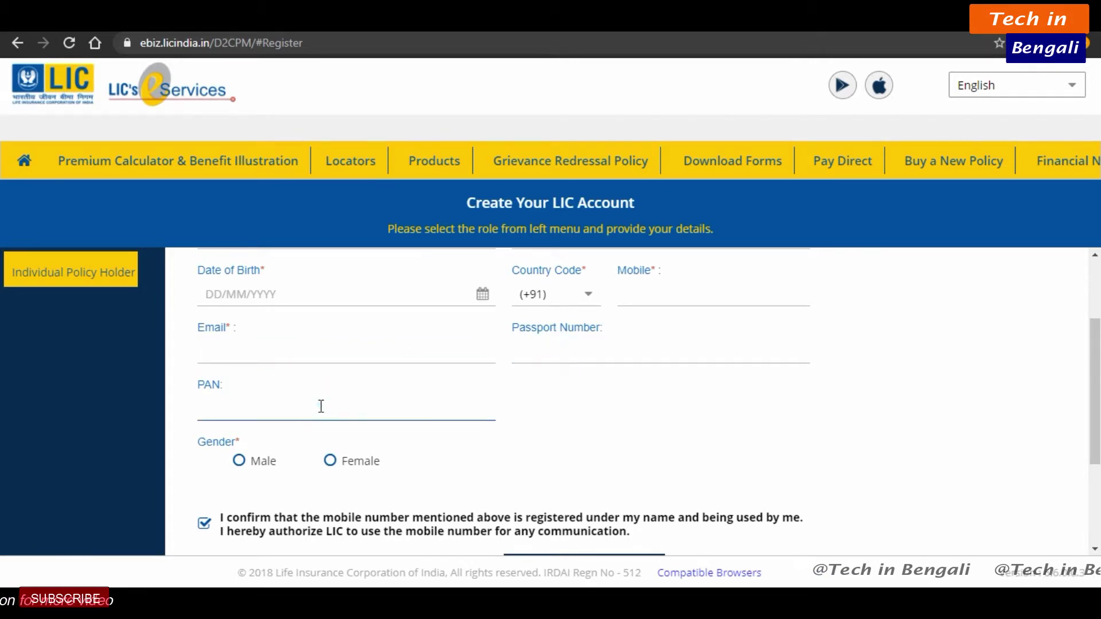
Set gender to Male and submit the form, getting a 'Please enter a valid Email' error.
{"action": "left_click", "coordinate": [245, 460]}
{"action": "left_click", "coordinate": [327, 464]}
{"action": "left_click", "coordinate": [243, 462]}
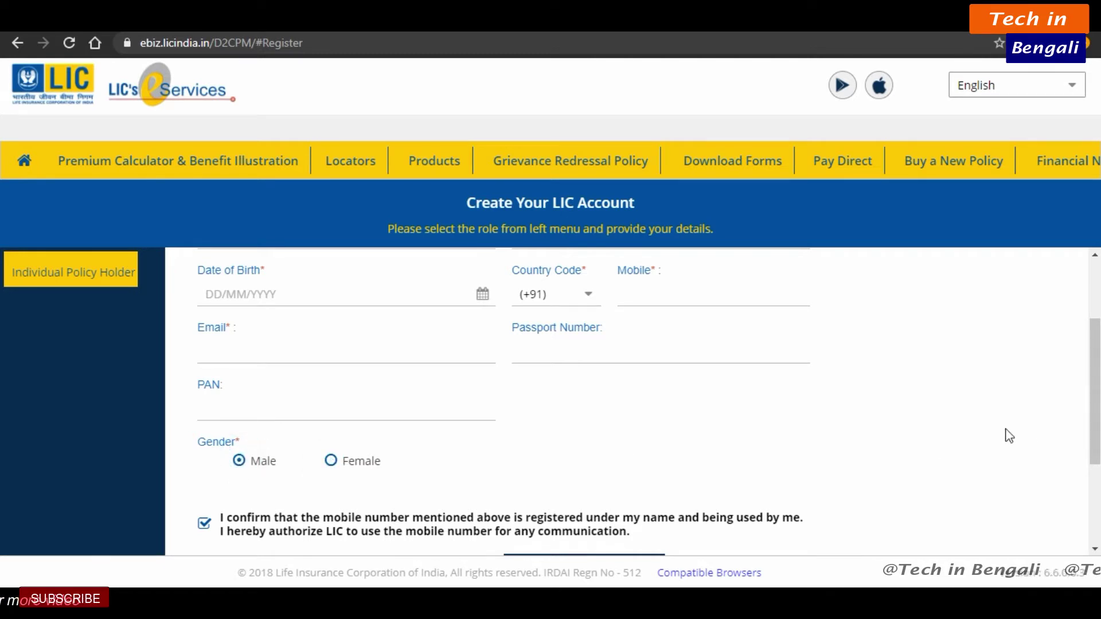
{"action": "scroll", "coordinate": [1092, 422], "scroll_direction": "down", "scroll_amount": 3}
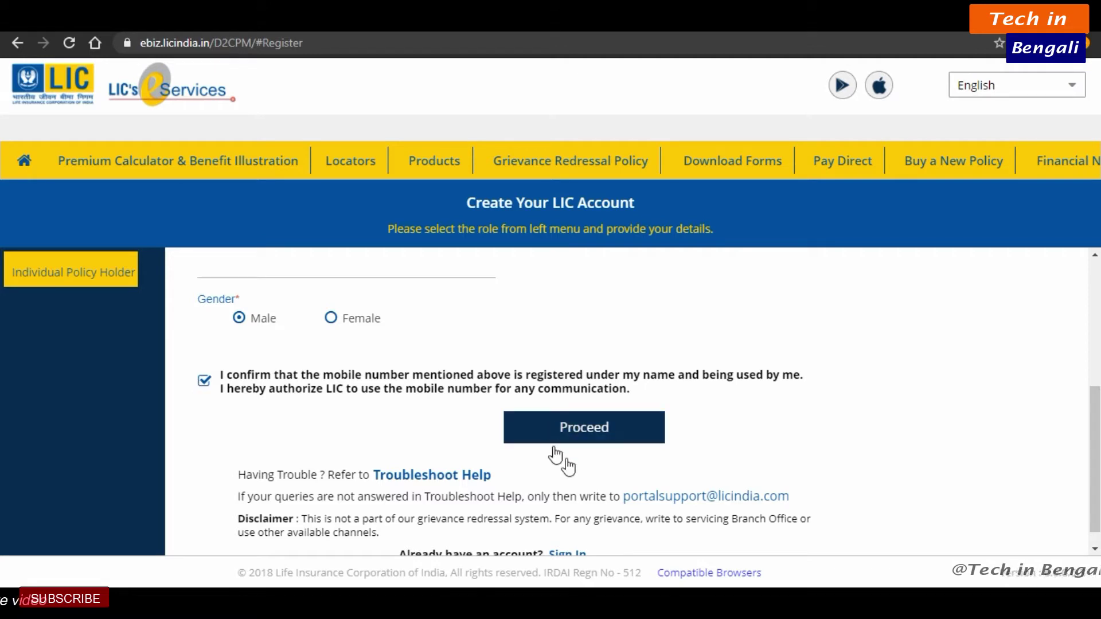
{"action": "left_click", "coordinate": [635, 443]}
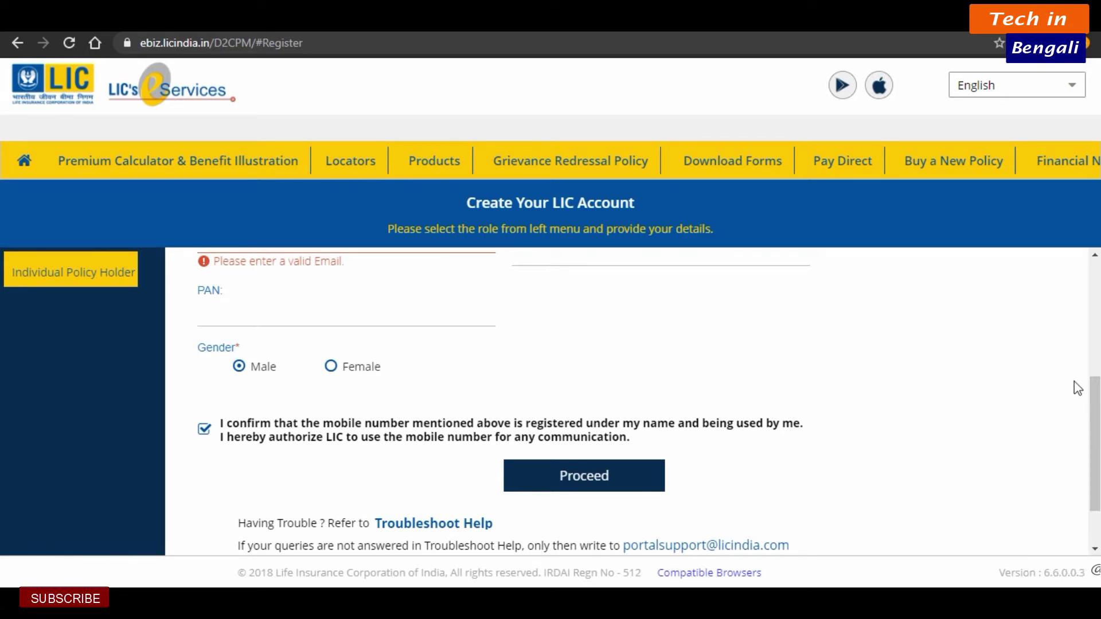
{"action": "left_click_drag", "start_coordinate": [1093, 410], "coordinate": [1094, 305]}
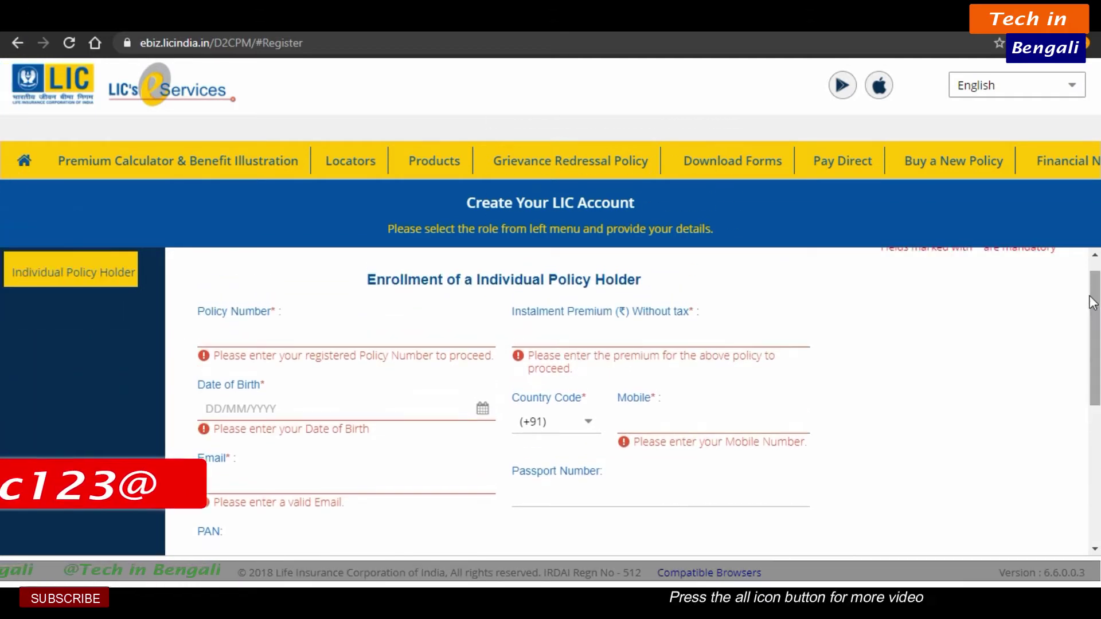
{"action": "left_click", "coordinate": [1091, 297]}
{"action": "left_click_drag", "start_coordinate": [1091, 297], "coordinate": [1095, 355]}
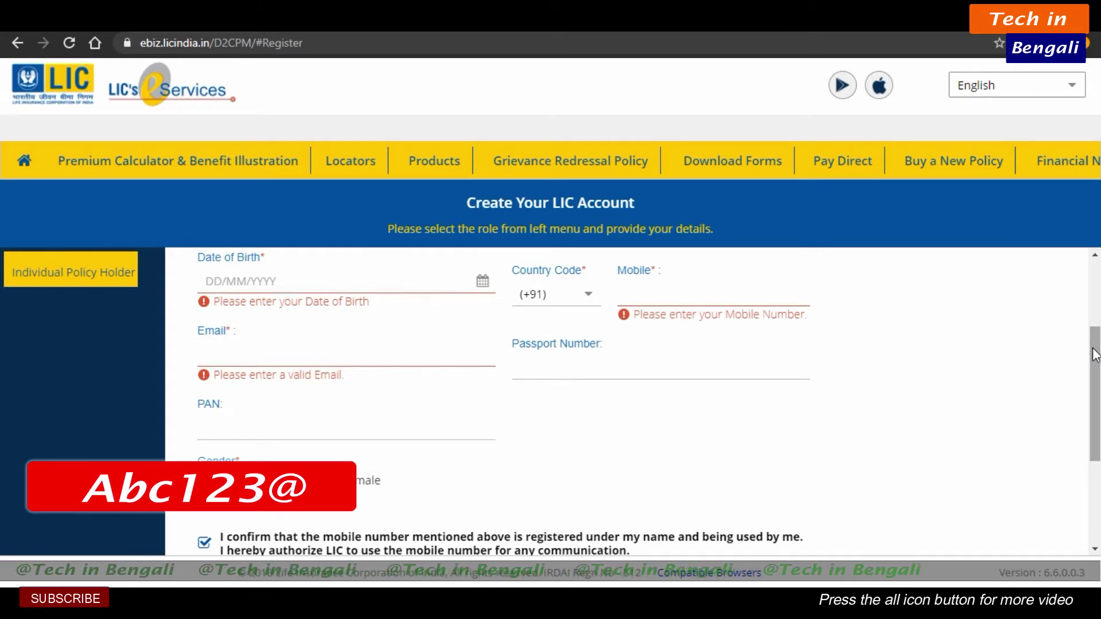
{"action": "left_click_drag", "start_coordinate": [1095, 355], "coordinate": [1096, 394]}
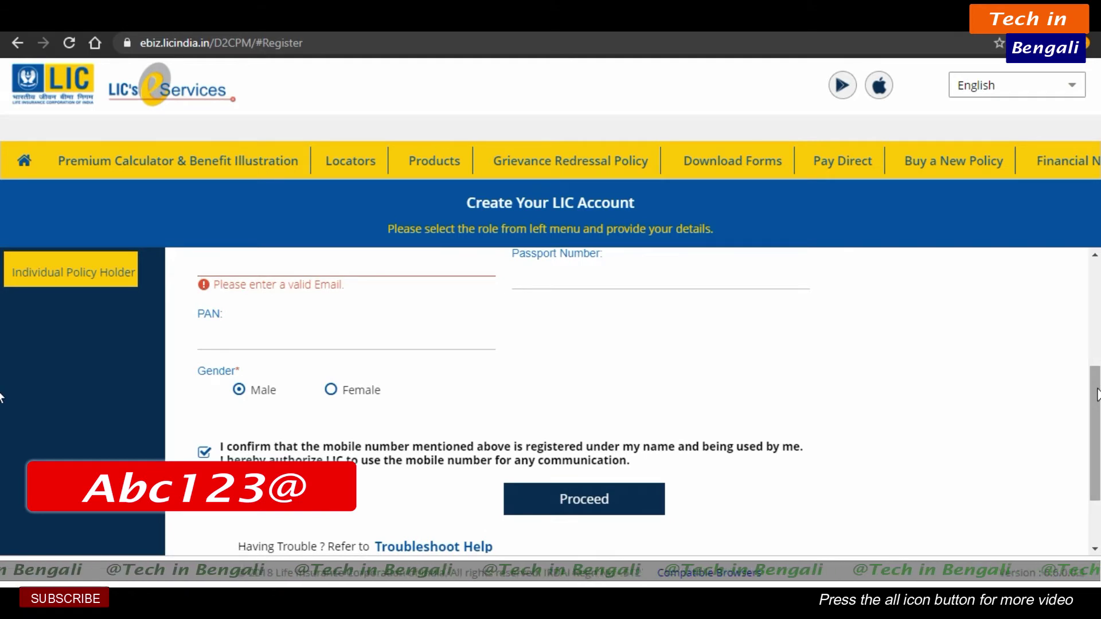
{"action": "left_click_drag", "start_coordinate": [1096, 394], "coordinate": [1097, 342]}
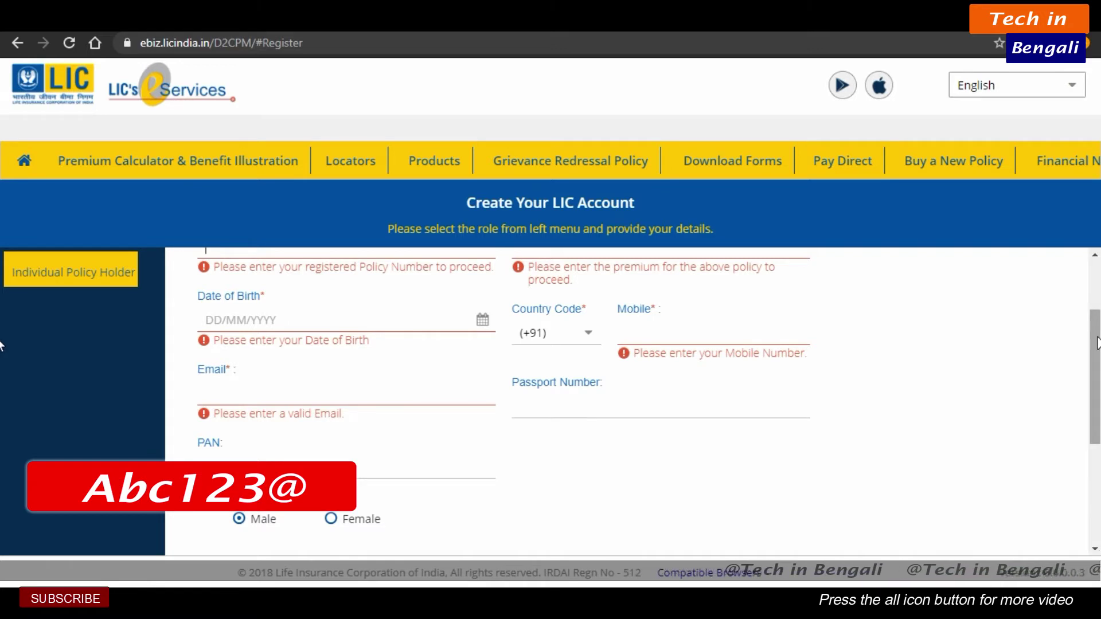
{"action": "left_click_drag", "start_coordinate": [1095, 343], "coordinate": [1092, 301]}
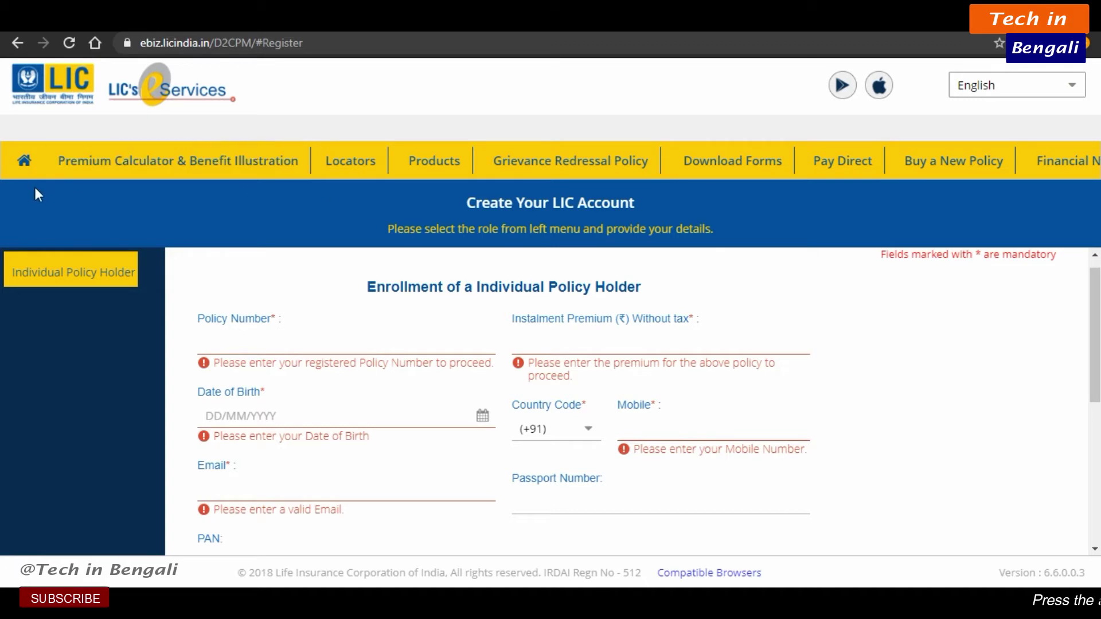
Log in from the Home page with the saved User ID and password plus date of birth.
{"action": "left_click", "coordinate": [25, 164]}
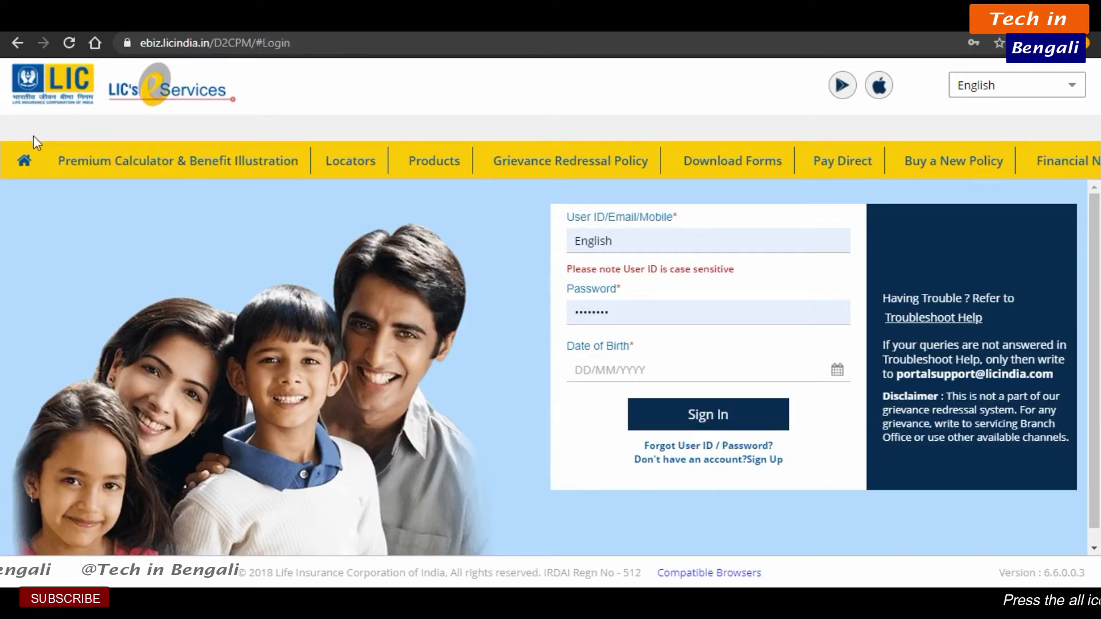
{"action": "double_click", "coordinate": [638, 243]}
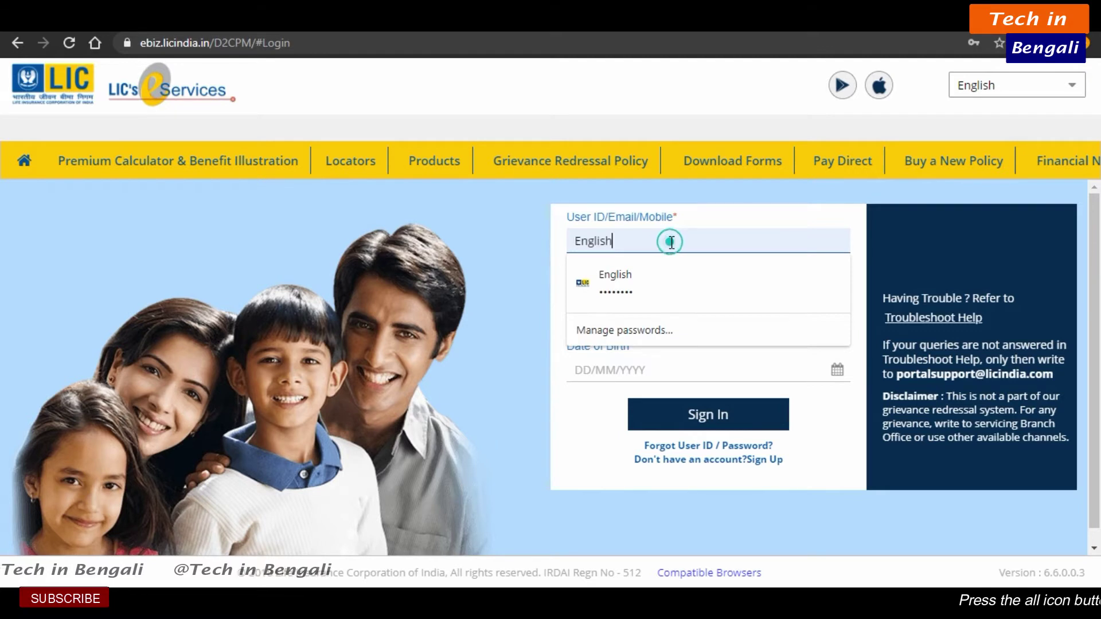
{"action": "left_click", "coordinate": [681, 299]}
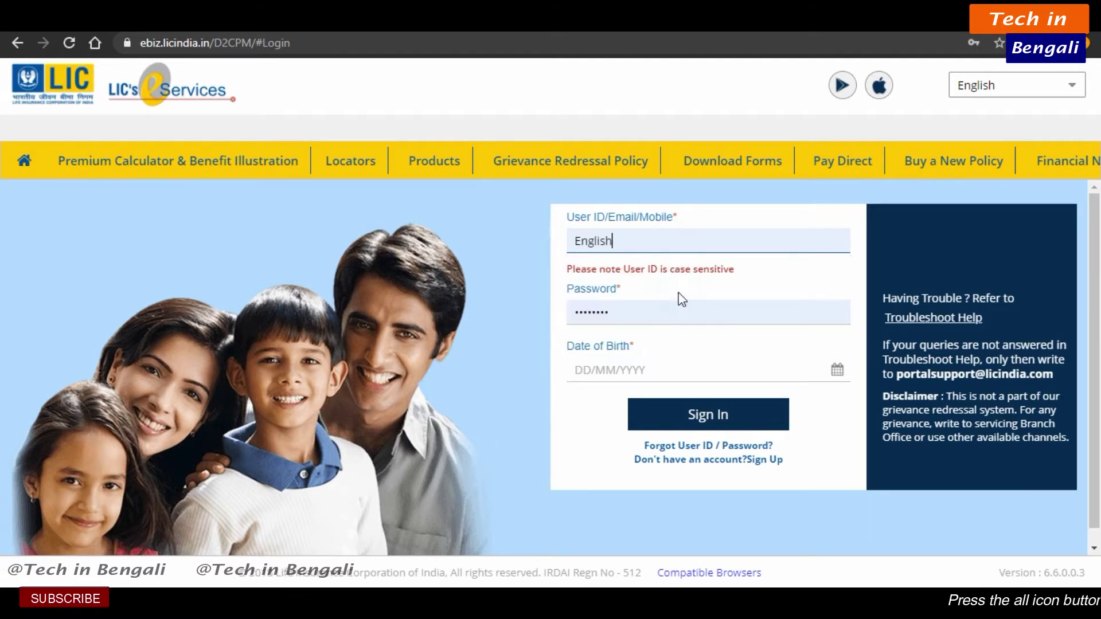
{"action": "left_click", "coordinate": [627, 313]}
{"action": "left_click", "coordinate": [473, 439]}
{"action": "left_click", "coordinate": [615, 371]}
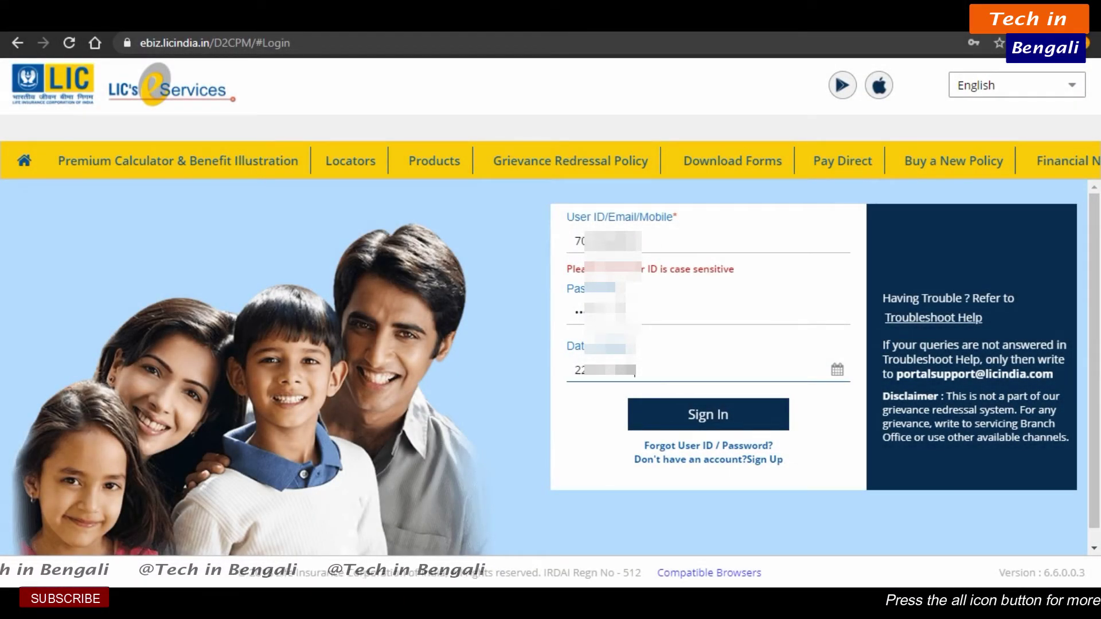
{"action": "left_click", "coordinate": [724, 426]}
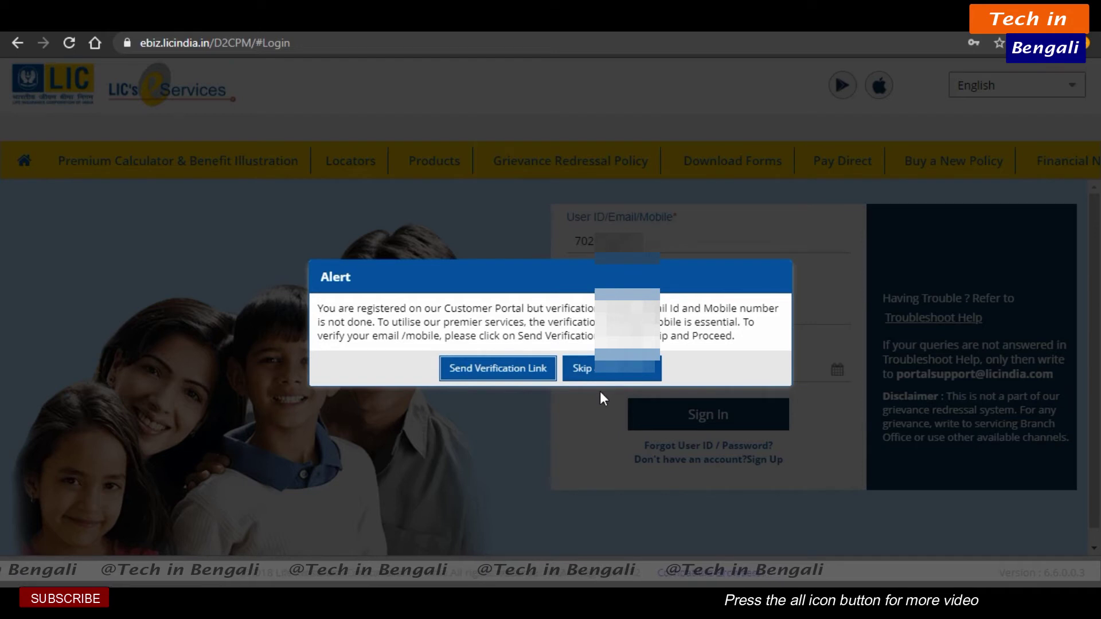
Skip verification and open Basic Services, listing two in-force policies at ₹7,514.00 and ₹7,292.00.
{"action": "left_click", "coordinate": [596, 370]}
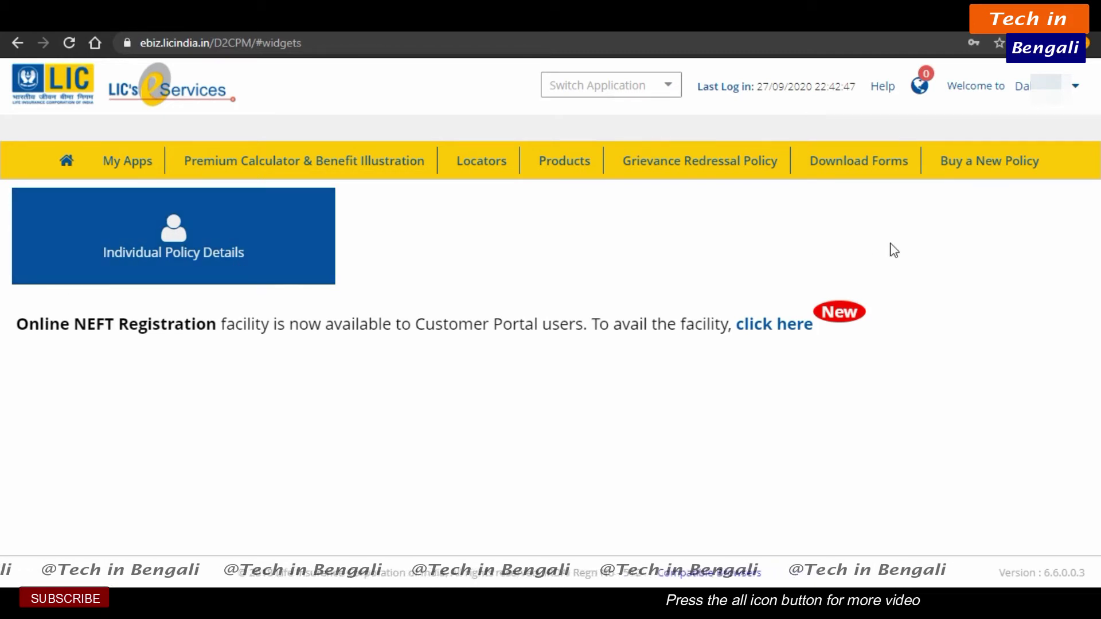
{"action": "left_click", "coordinate": [220, 261]}
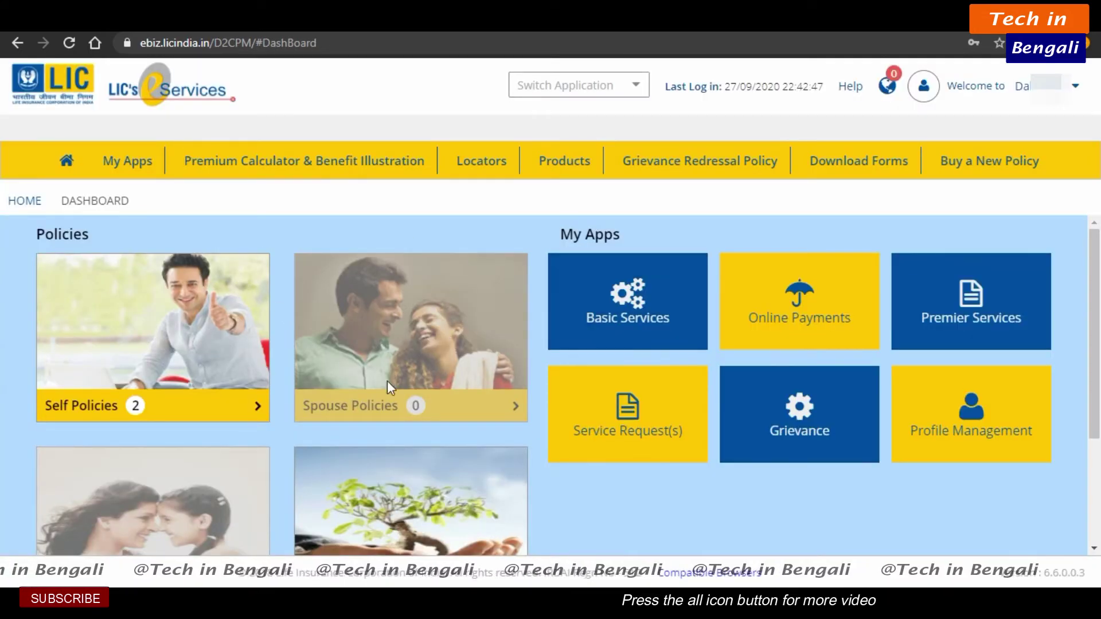
{"action": "left_click_drag", "start_coordinate": [1091, 344], "coordinate": [1091, 403]}
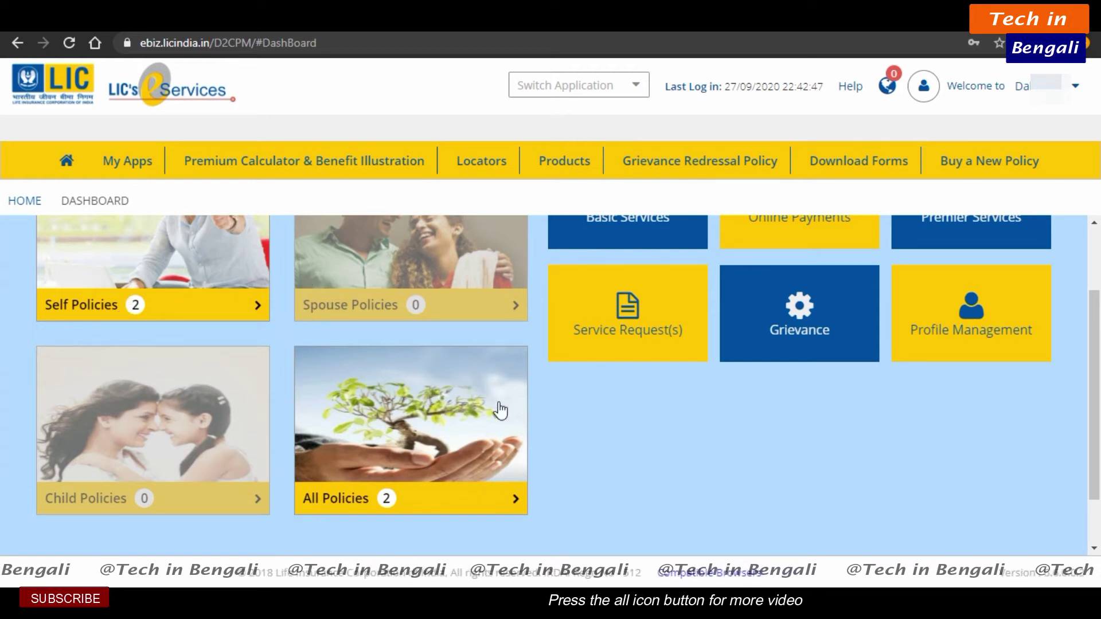
{"action": "scroll", "coordinate": [1094, 403], "scroll_direction": "up", "scroll_amount": 2}
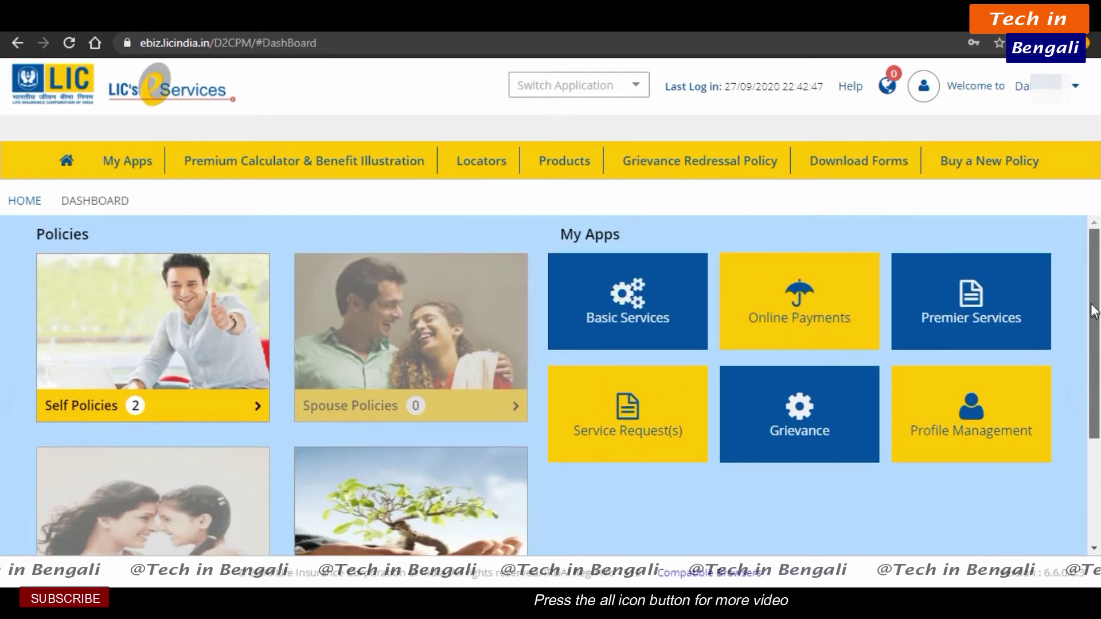
{"action": "left_click", "coordinate": [641, 286]}
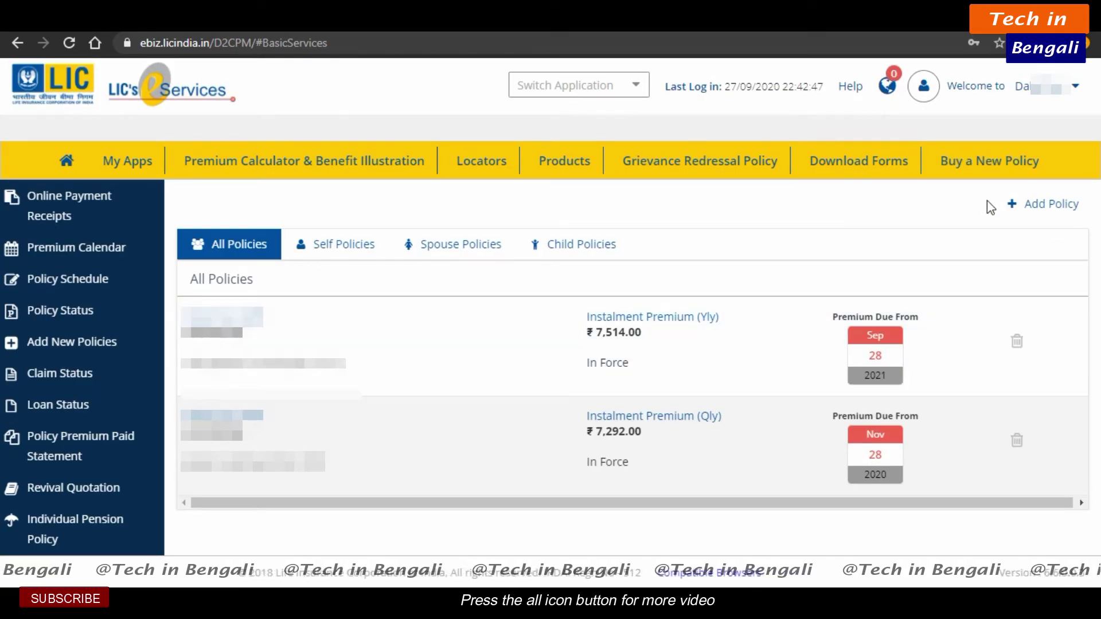
Submit the Add New Policies form with an empty Policy Number, then return to the dashboard.
{"action": "left_click", "coordinate": [1034, 205]}
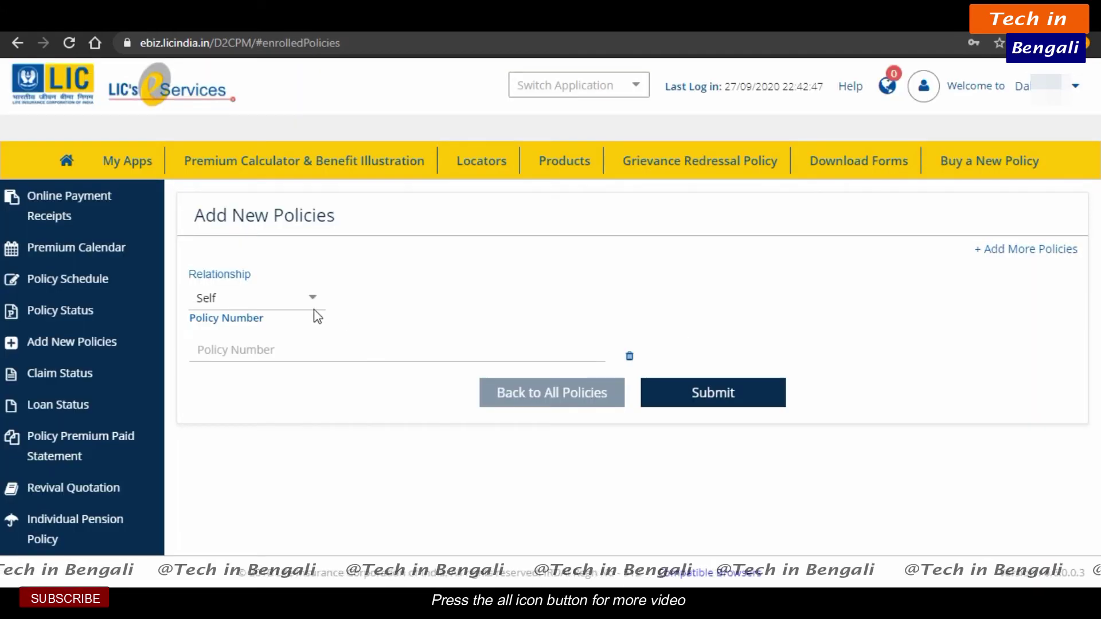
{"action": "left_click", "coordinate": [257, 350]}
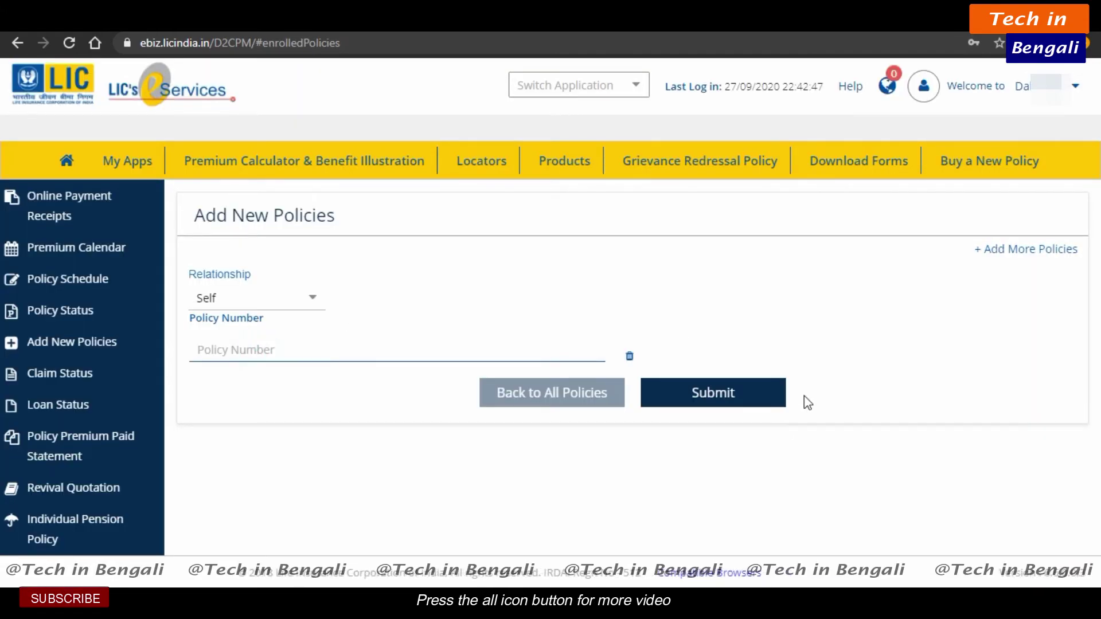
{"action": "left_click", "coordinate": [724, 390]}
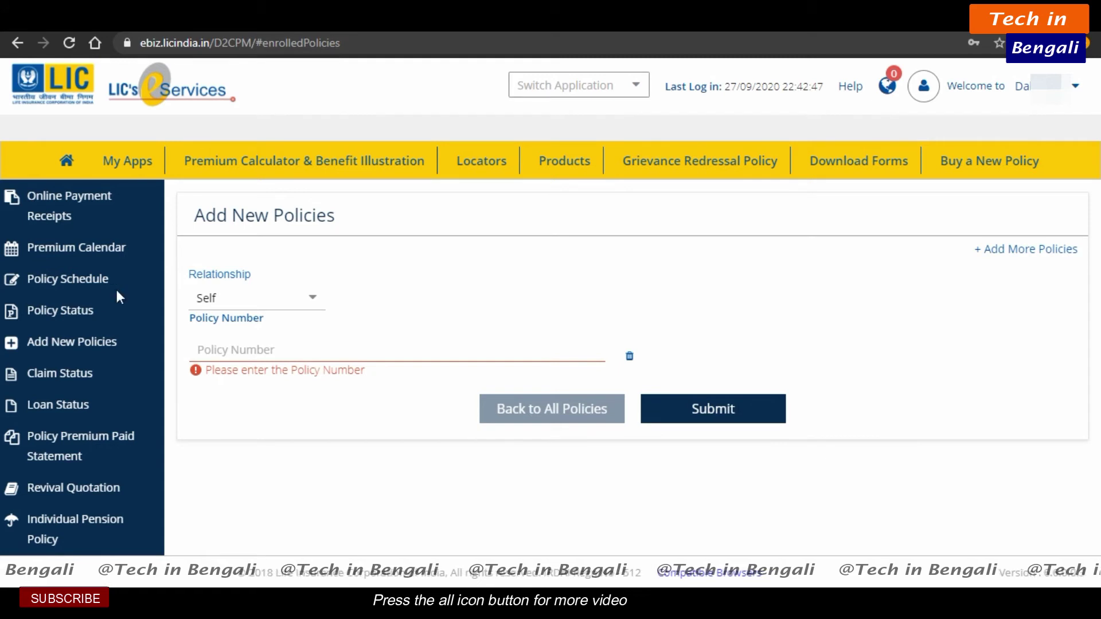
{"action": "left_click", "coordinate": [80, 244]}
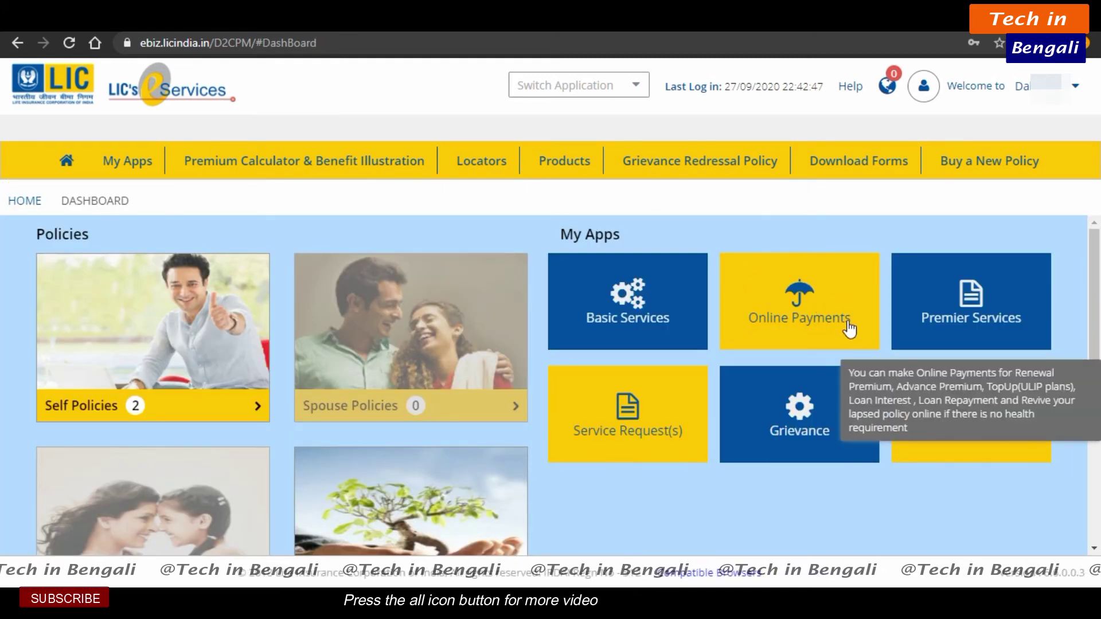
{"action": "left_click", "coordinate": [795, 302]}
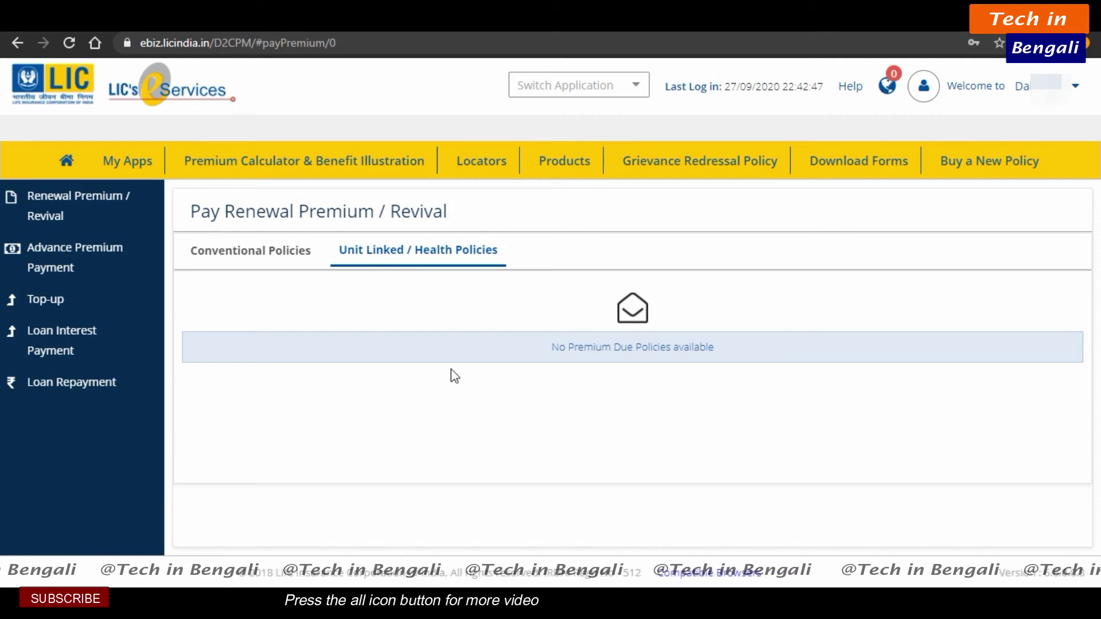
{"action": "left_click", "coordinate": [291, 252]}
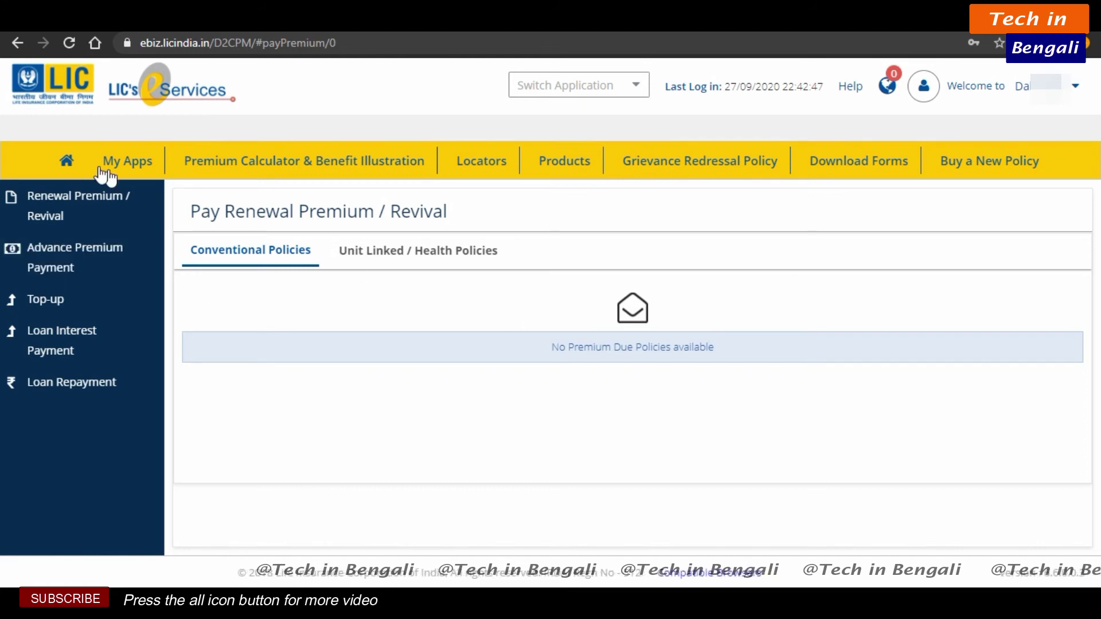
{"action": "left_click", "coordinate": [79, 166]}
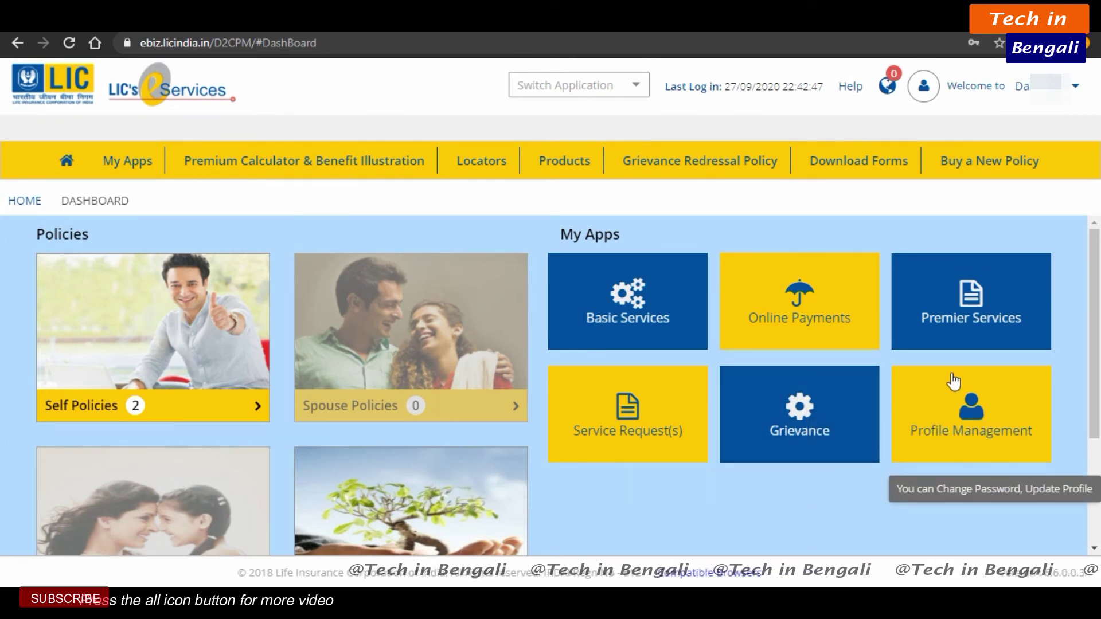
Open Profile Management from the dashboard's My Apps tiles.
{"action": "left_click", "coordinate": [950, 421]}
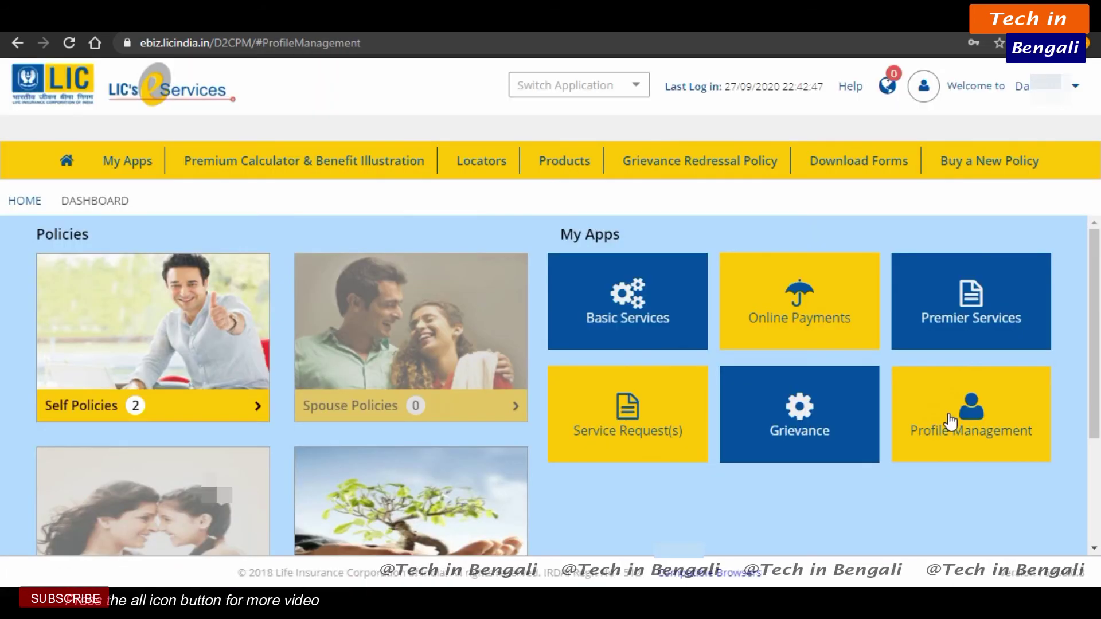